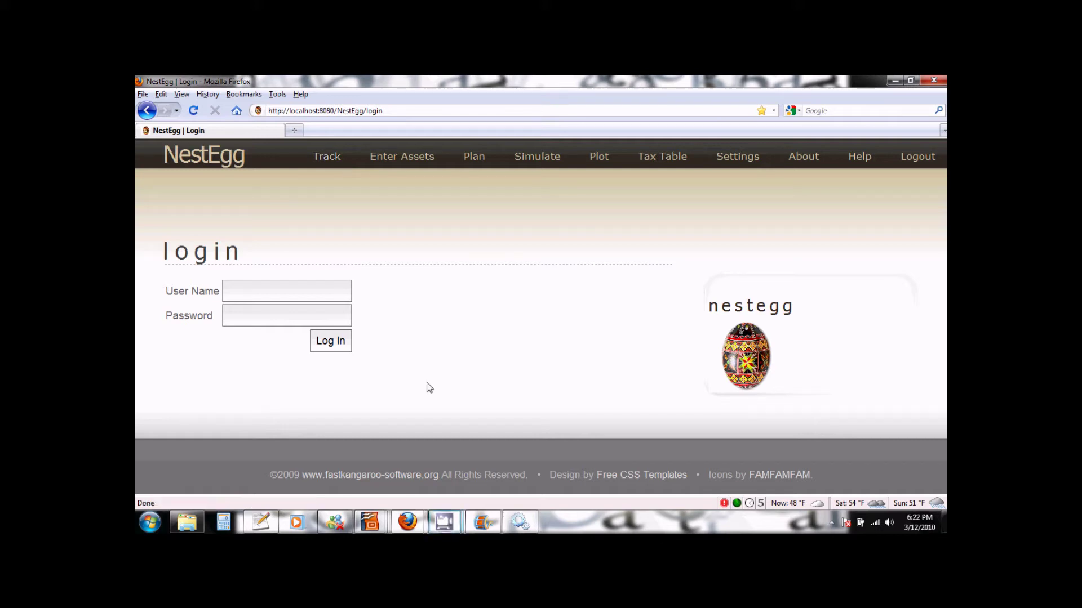
Log in by entering the user name and the account password
click(257, 296)
text(●●●●●●●●●●●●●●●●●●)
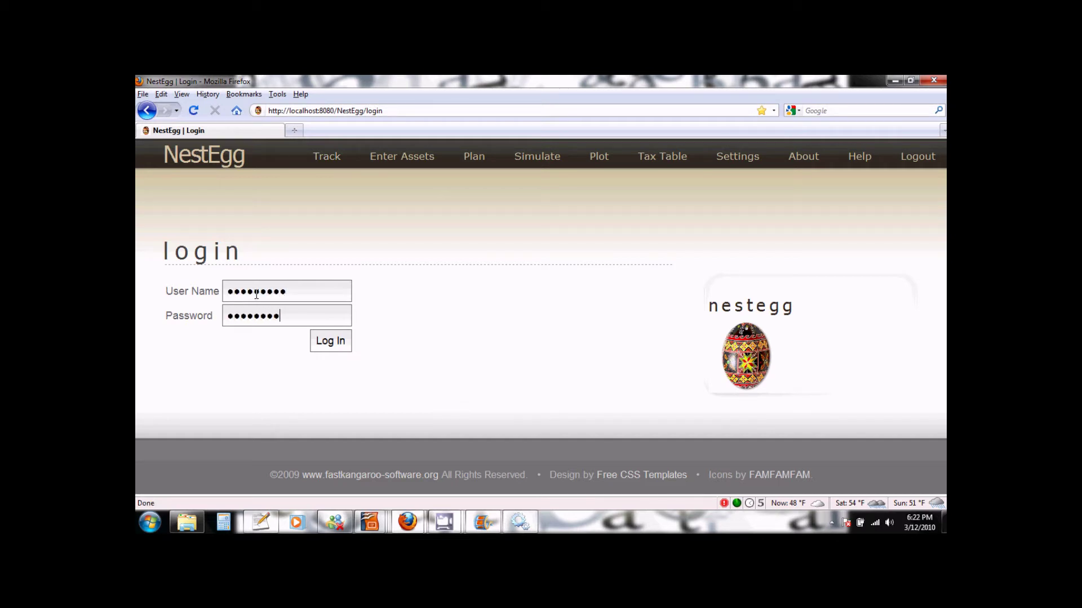
click(327, 346)
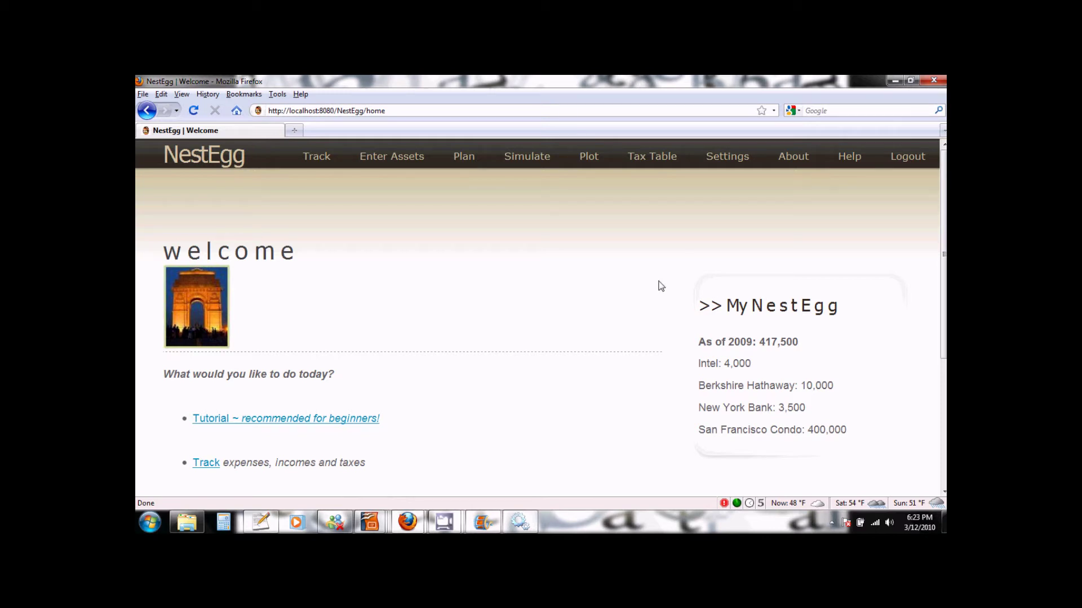
Go to the transaction tracking form, enlarge the page, and start an Expense record with an amount of 15
click(327, 163)
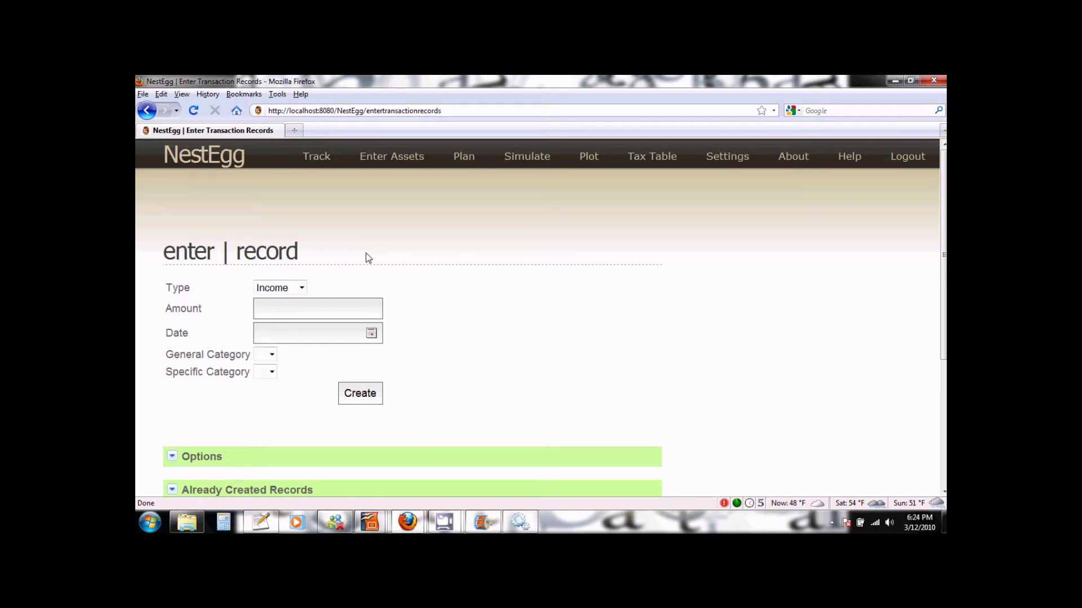
key(ctrl+plus)
key(ctrl+plus)
key(ctrl+plus)
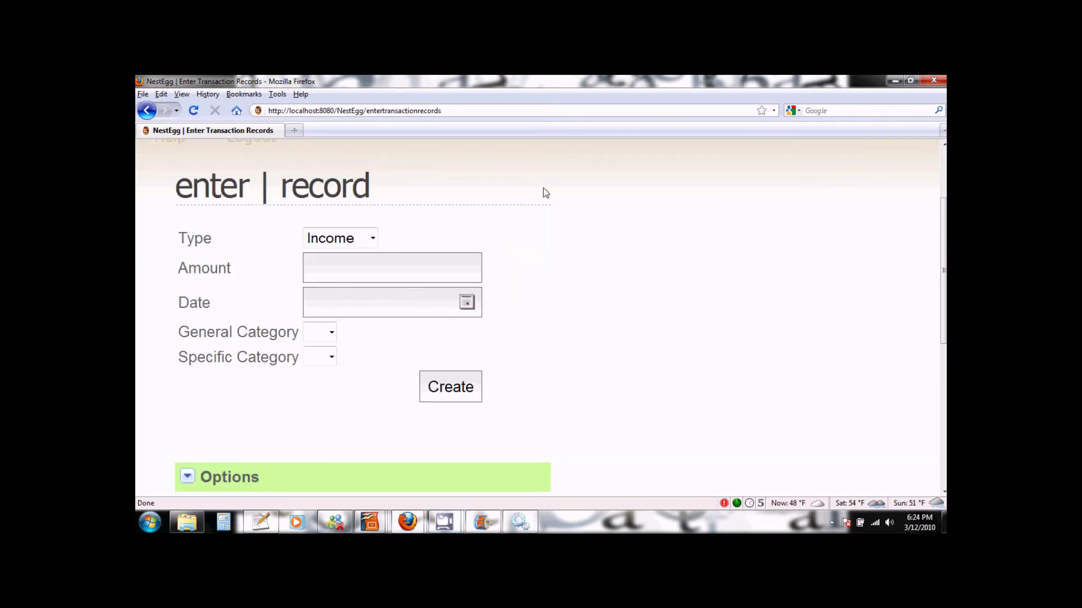
click(363, 246)
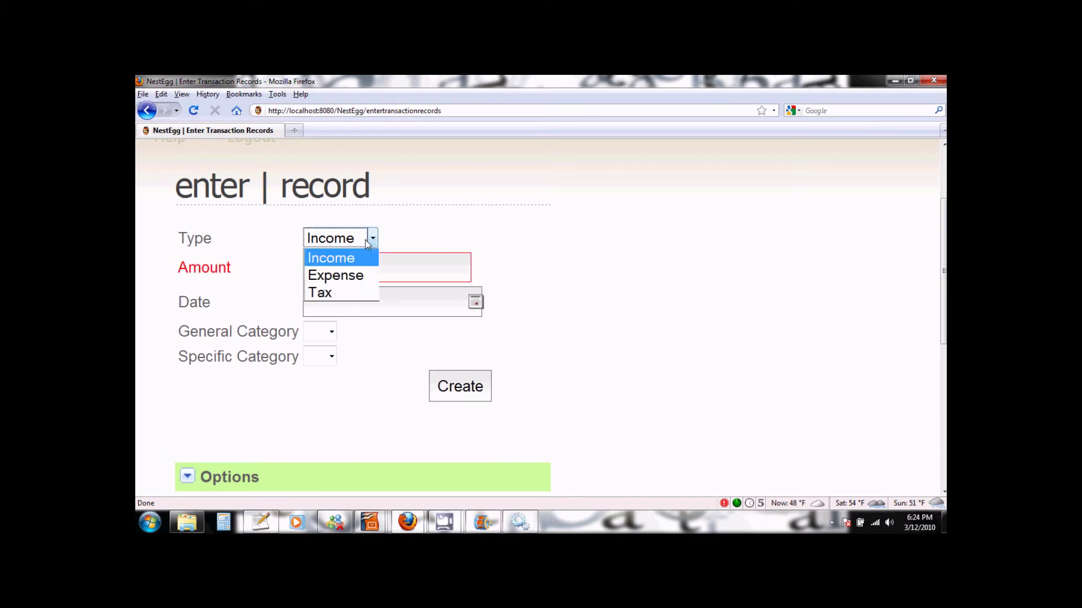
click(345, 275)
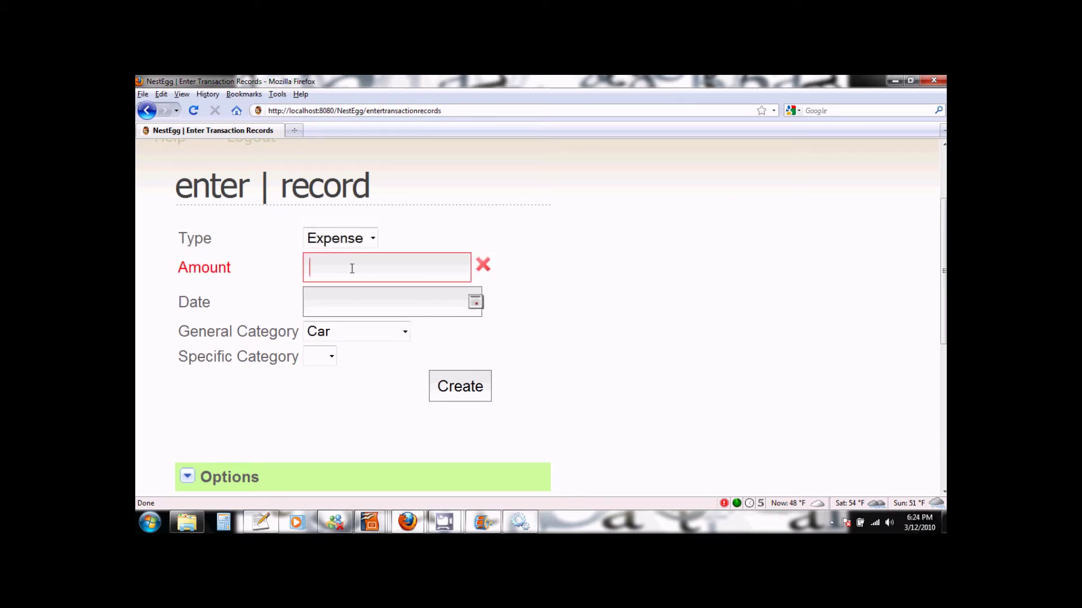
text(15)
Date the expense 2010-03-12, categorize it as Food with specific category Restaurant, and create the record
click(473, 303)
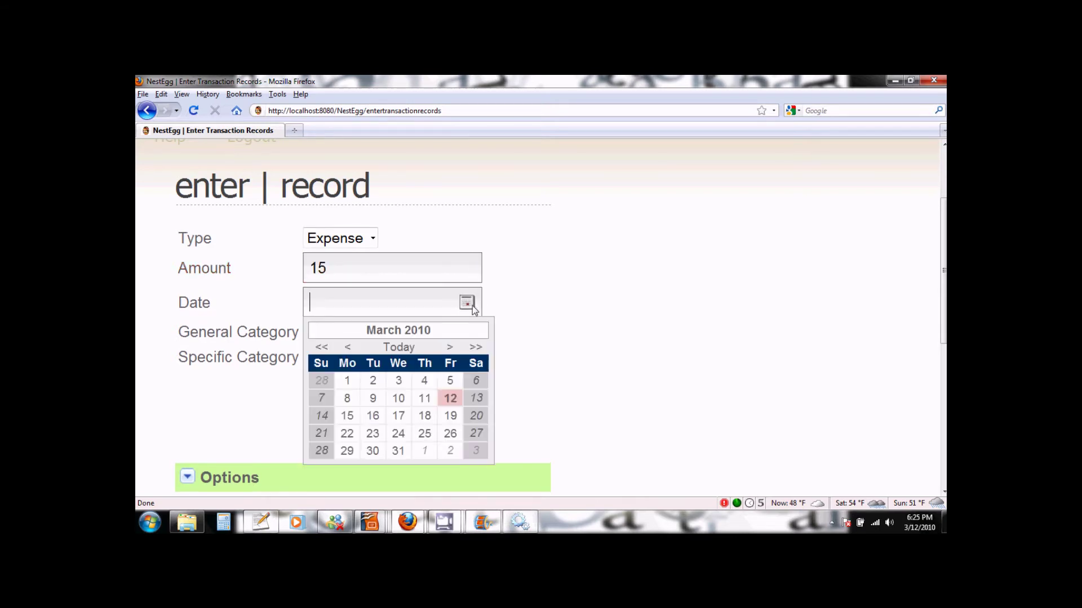
click(450, 400)
click(405, 332)
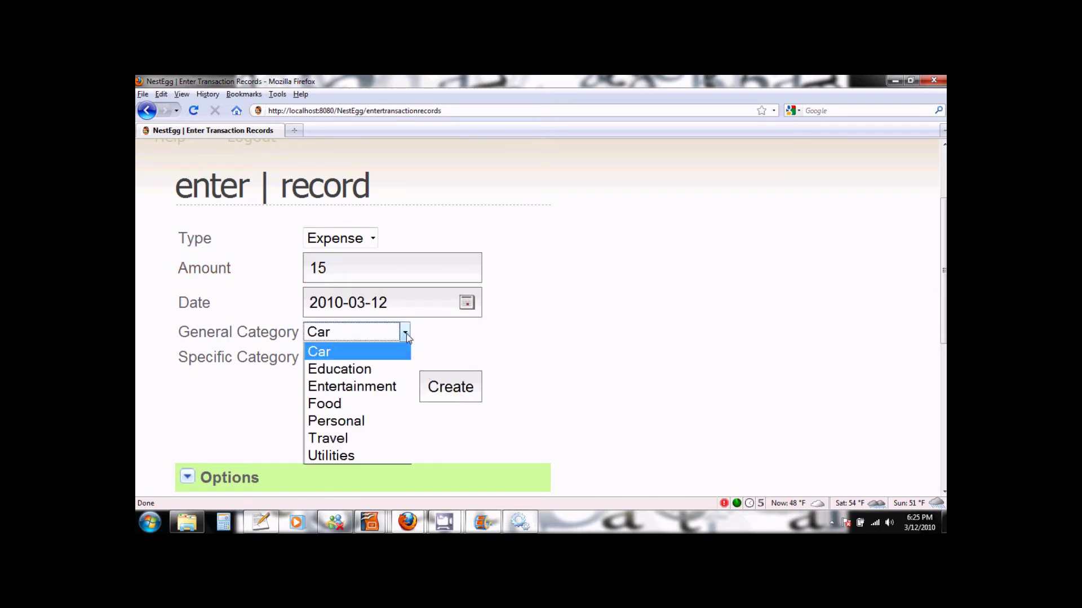
click(383, 404)
click(385, 357)
click(370, 394)
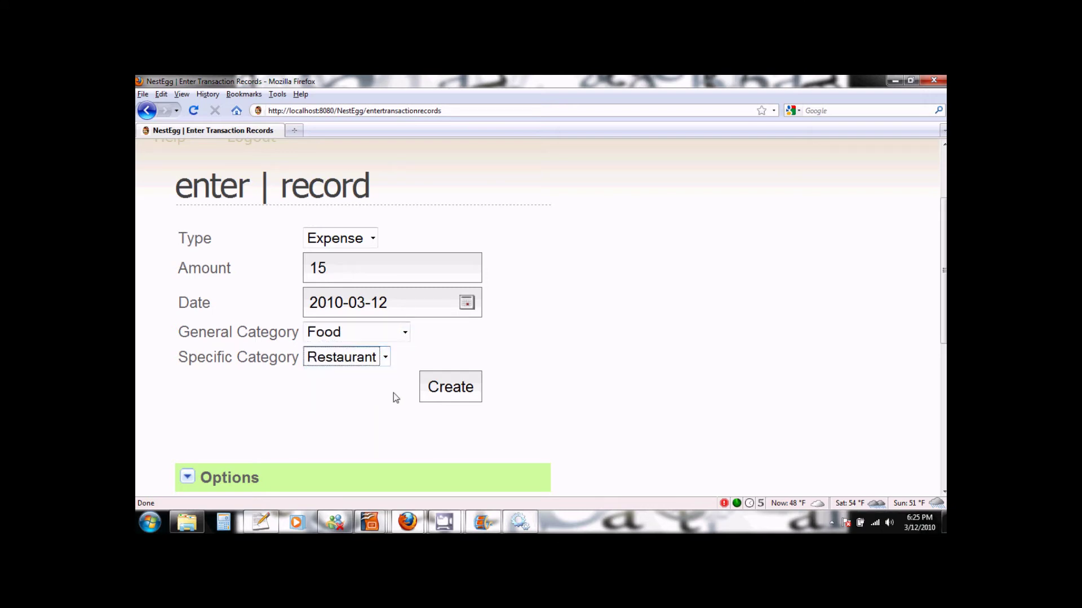
click(449, 388)
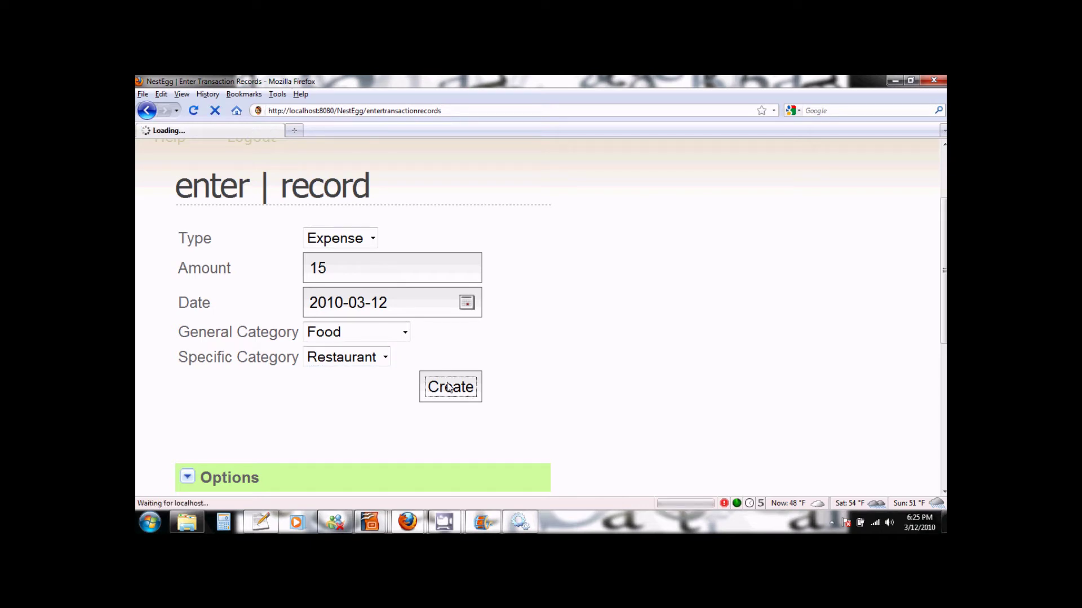
Show the already created records from 2010-03-12 to 2010-03-12
scroll(552, 370, down, 5)
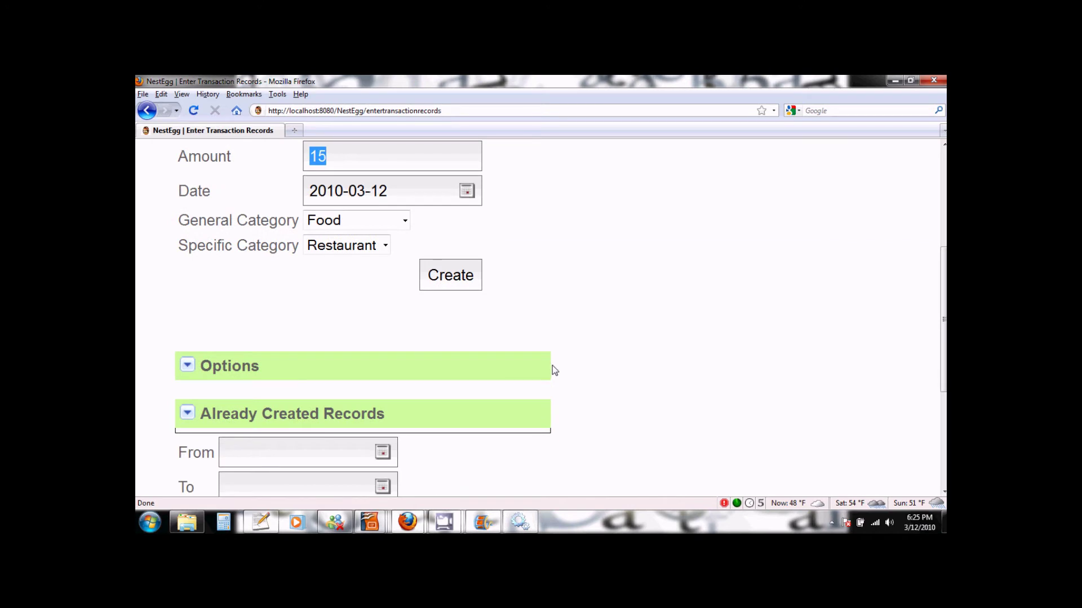
scroll(552, 368, up, 2)
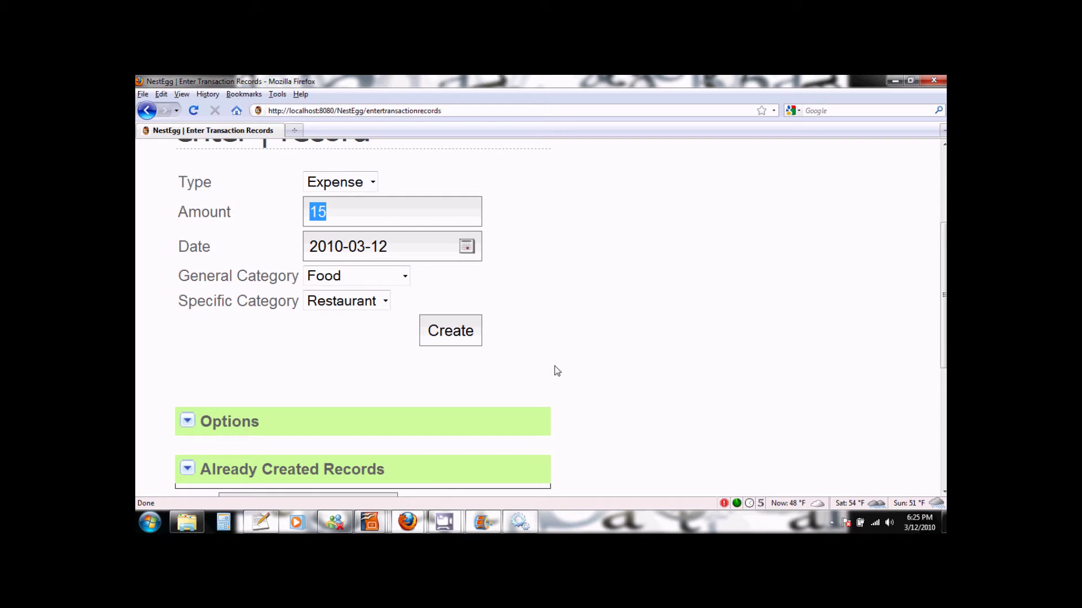
scroll(555, 369, down, 2)
scroll(554, 369, down, 1)
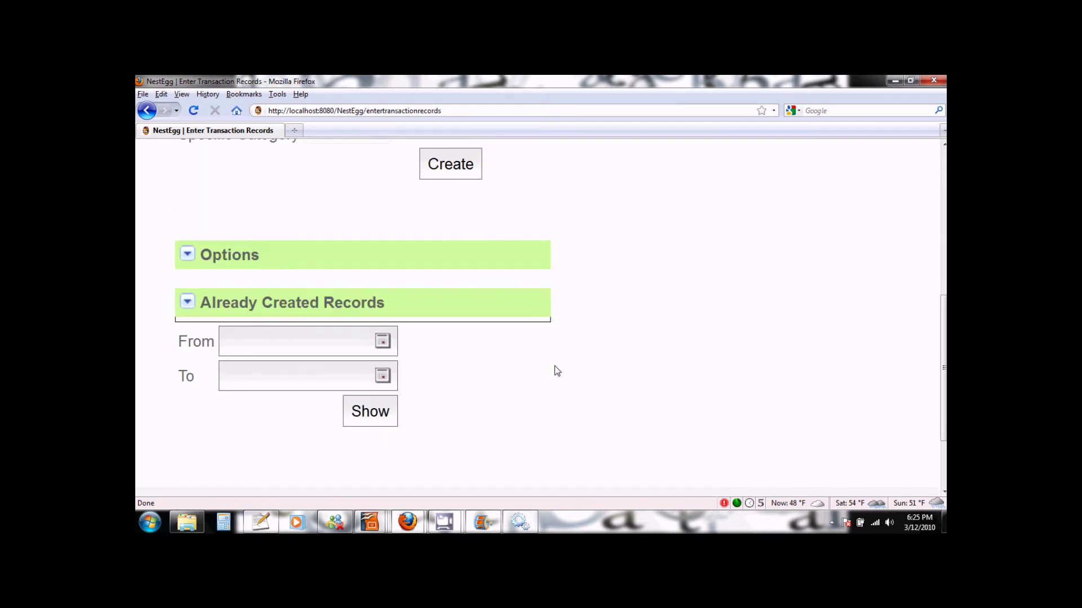
click(383, 341)
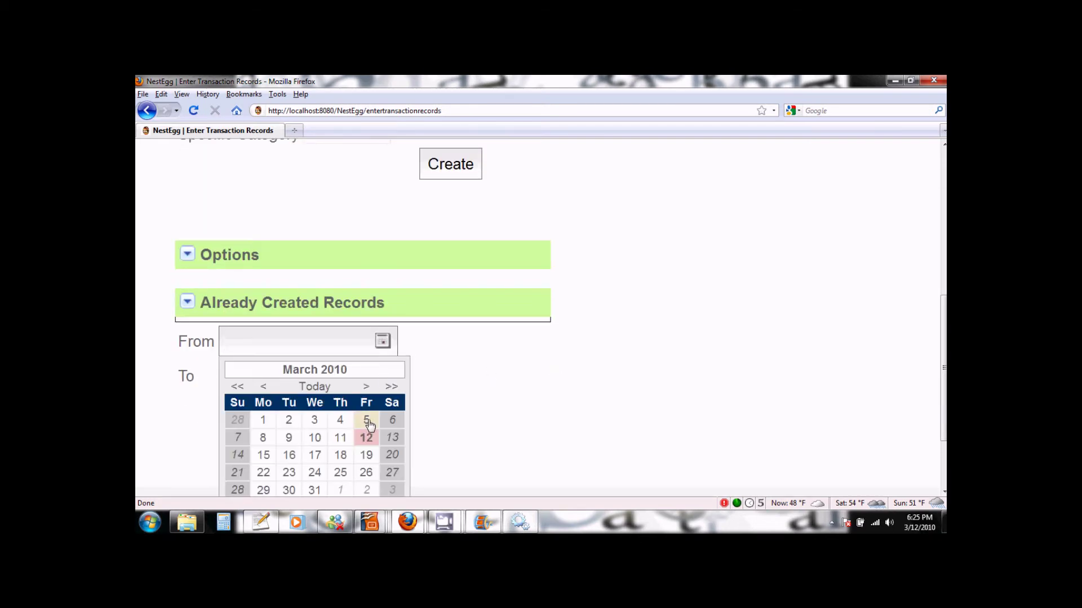
click(366, 438)
click(383, 375)
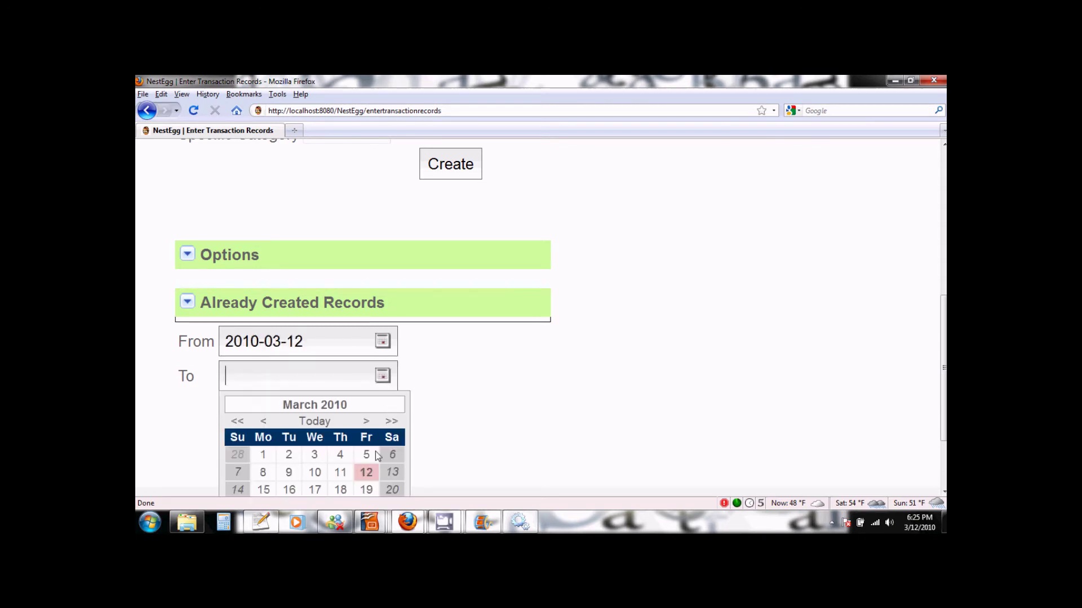
click(367, 473)
click(383, 414)
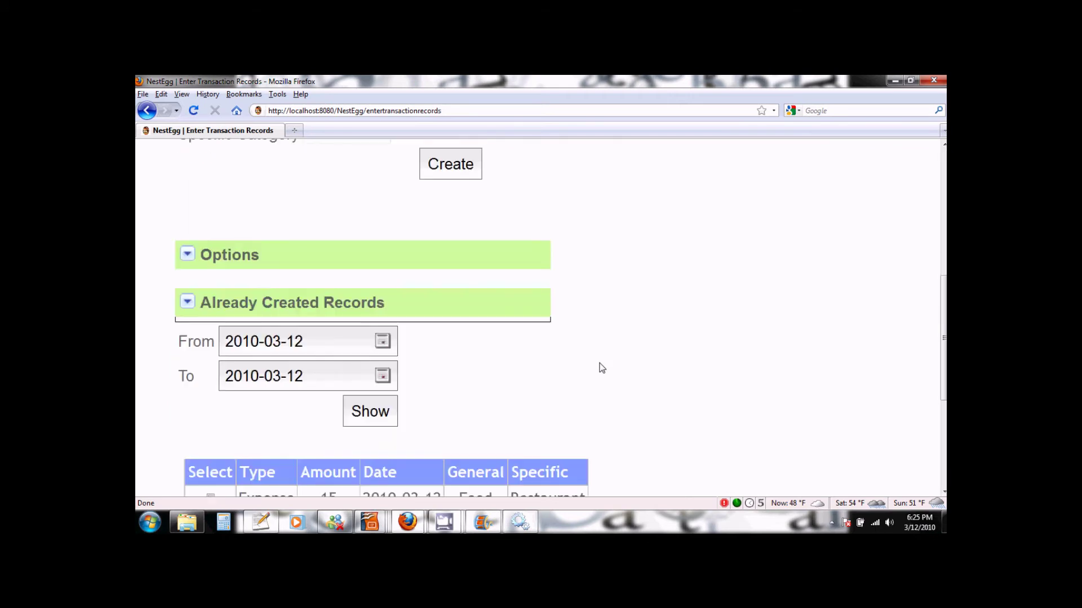
scroll(602, 367, down, 3)
scroll(599, 367, up, 1)
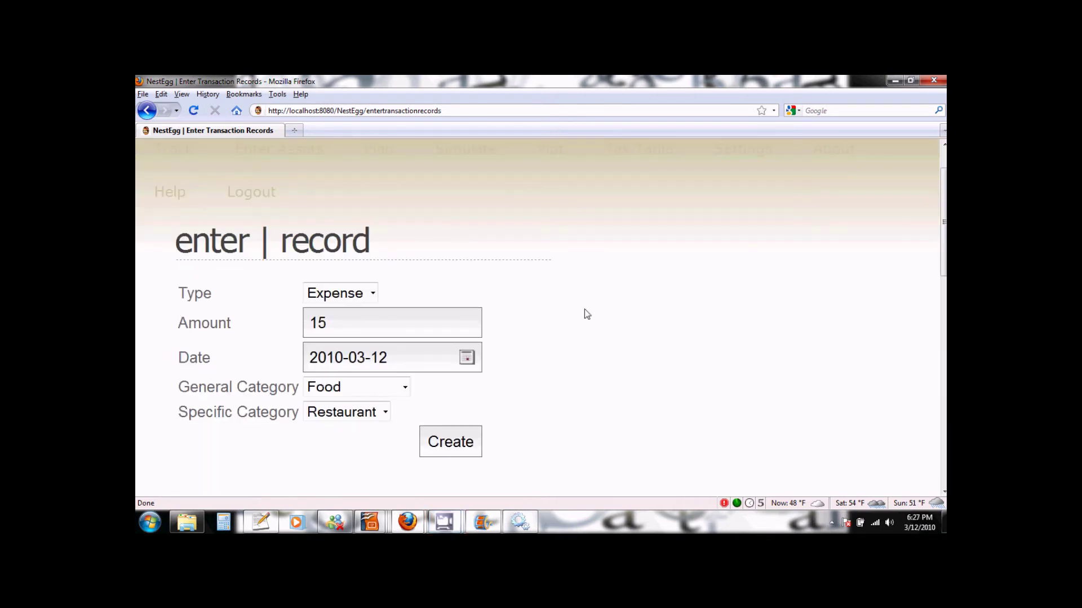
Switch the record type to Income and to Tax to examine the categories offered for each
click(373, 293)
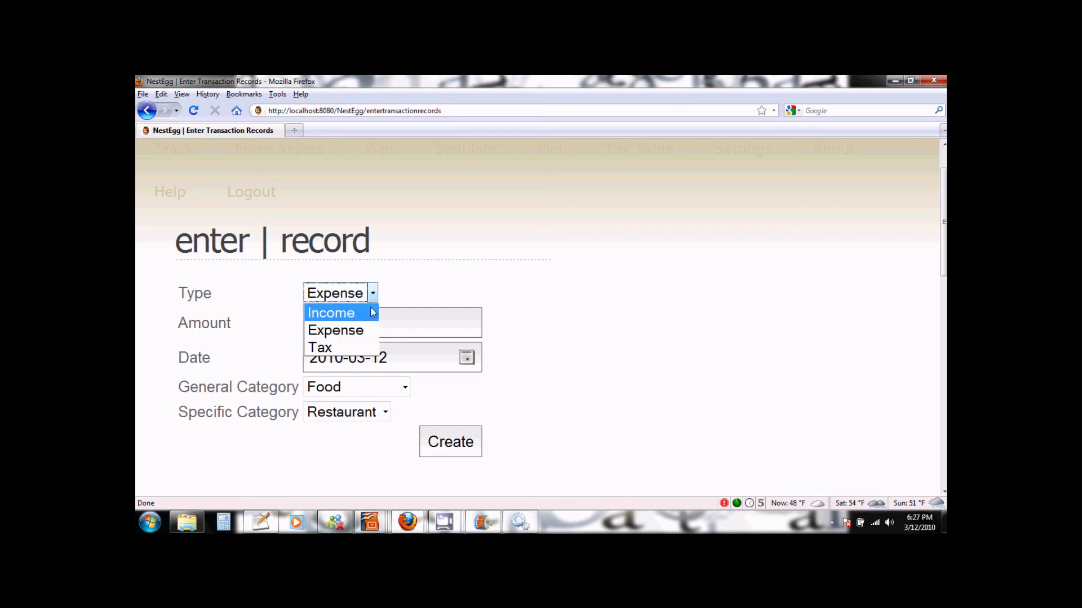
click(372, 313)
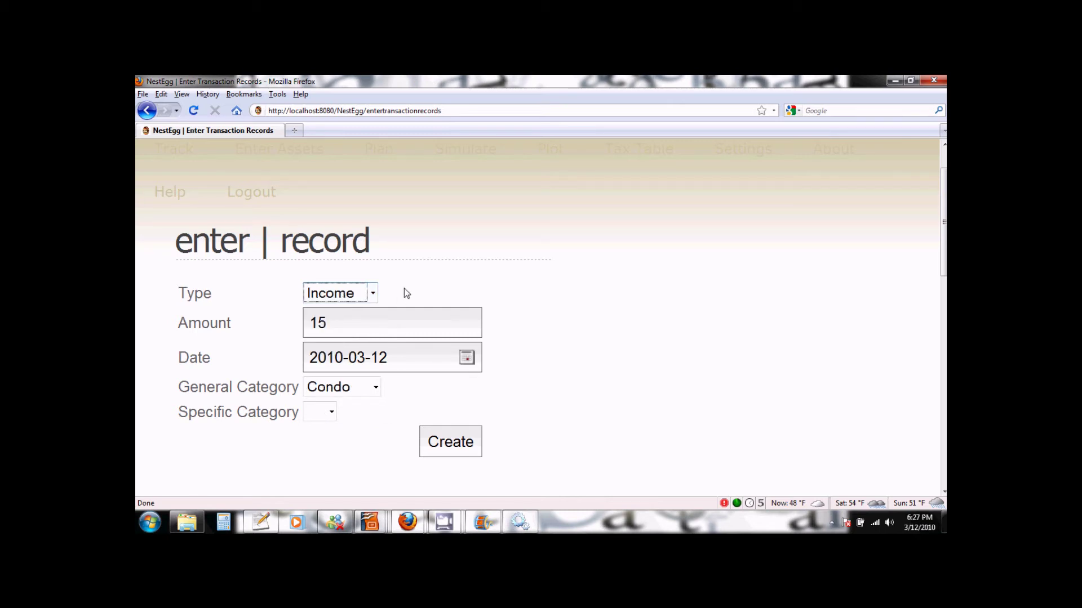
click(373, 294)
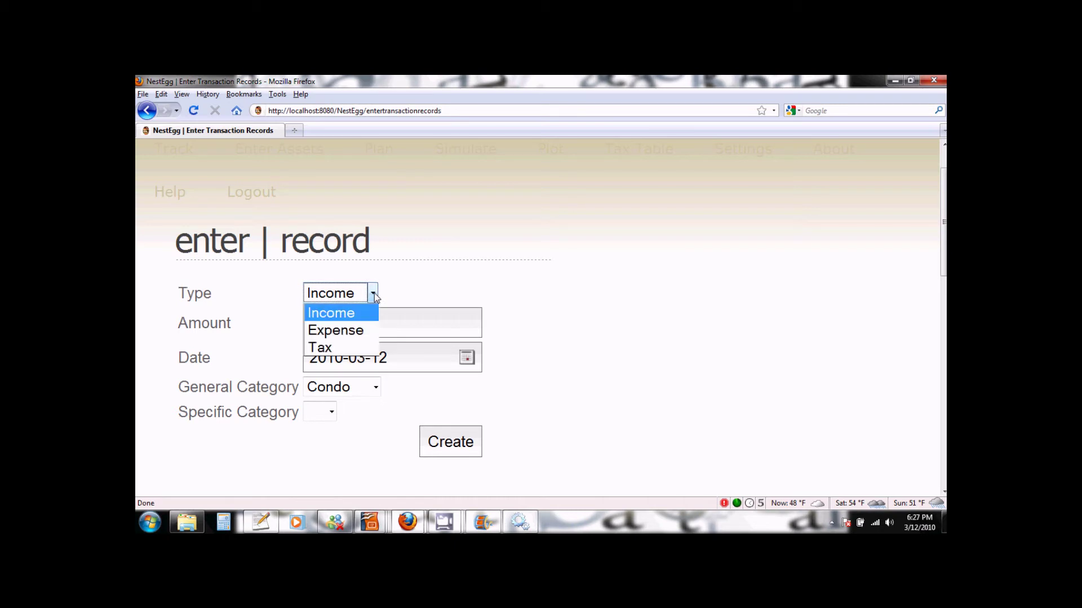
click(350, 349)
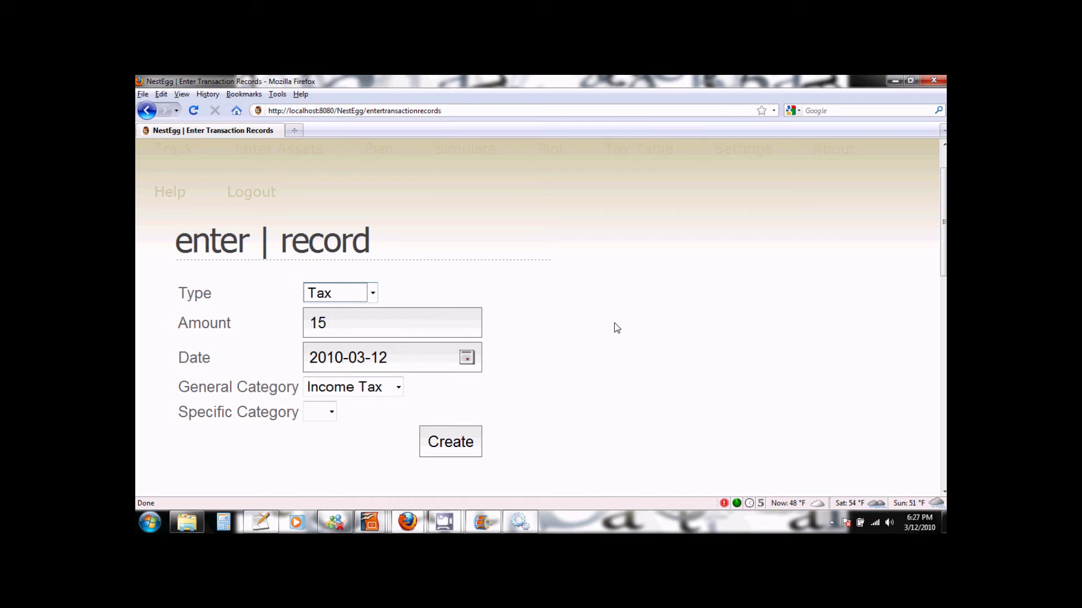
click(545, 344)
Show the already created records from 2010-02-01 to 2010-02-28 and review the resulting table
scroll(530, 347, down, 6)
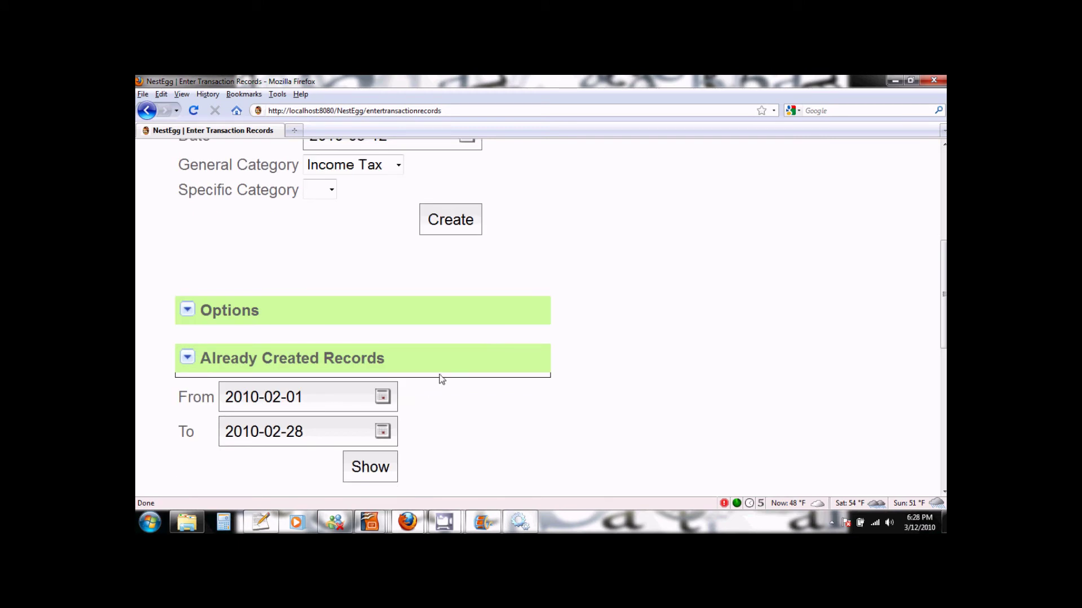
click(383, 400)
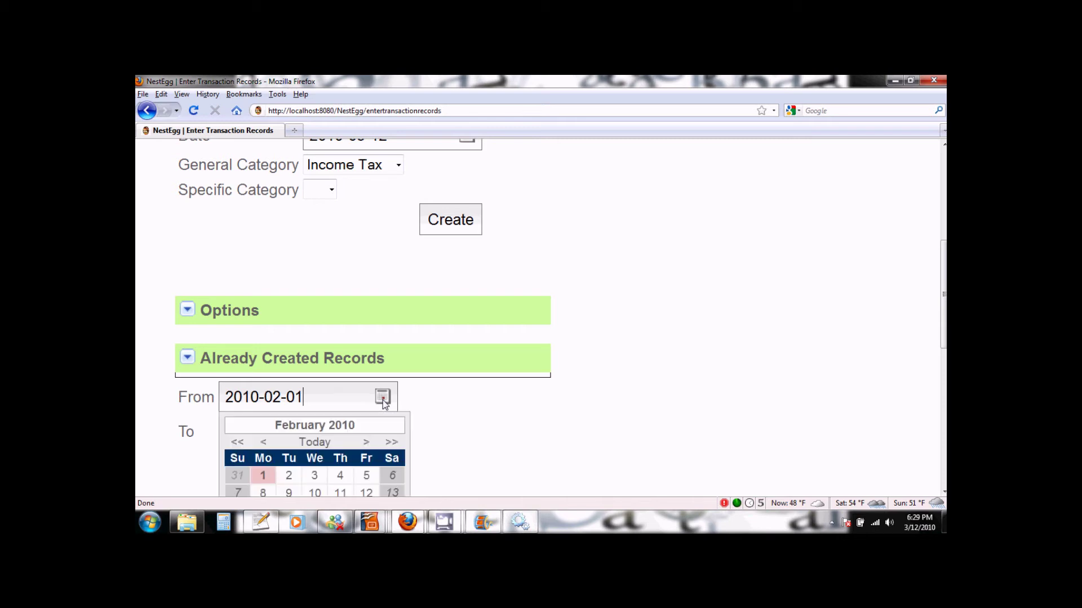
click(263, 478)
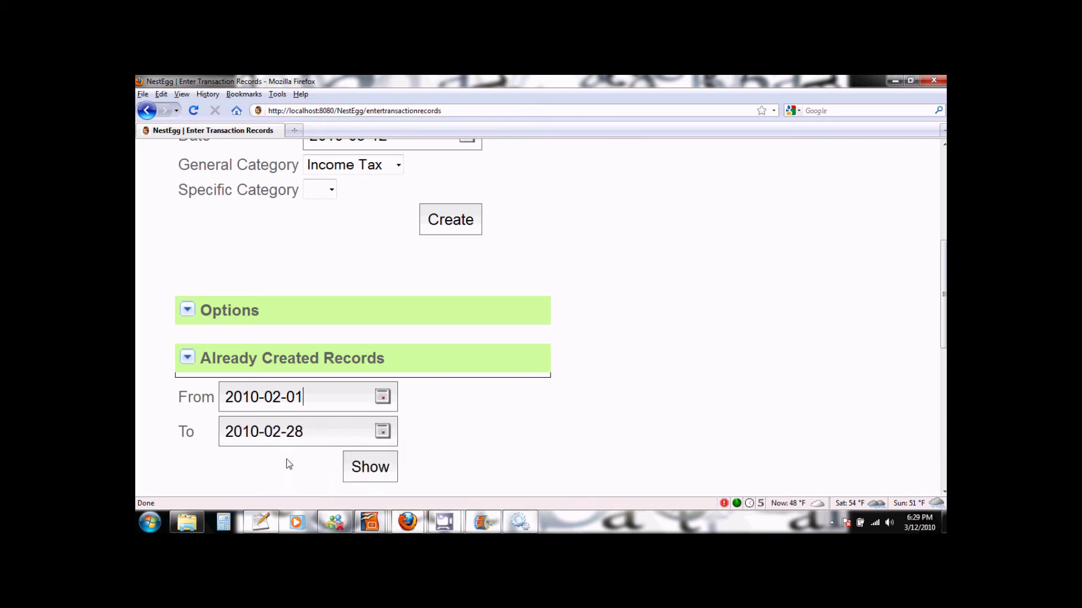
click(383, 431)
scroll(434, 422, down, 2)
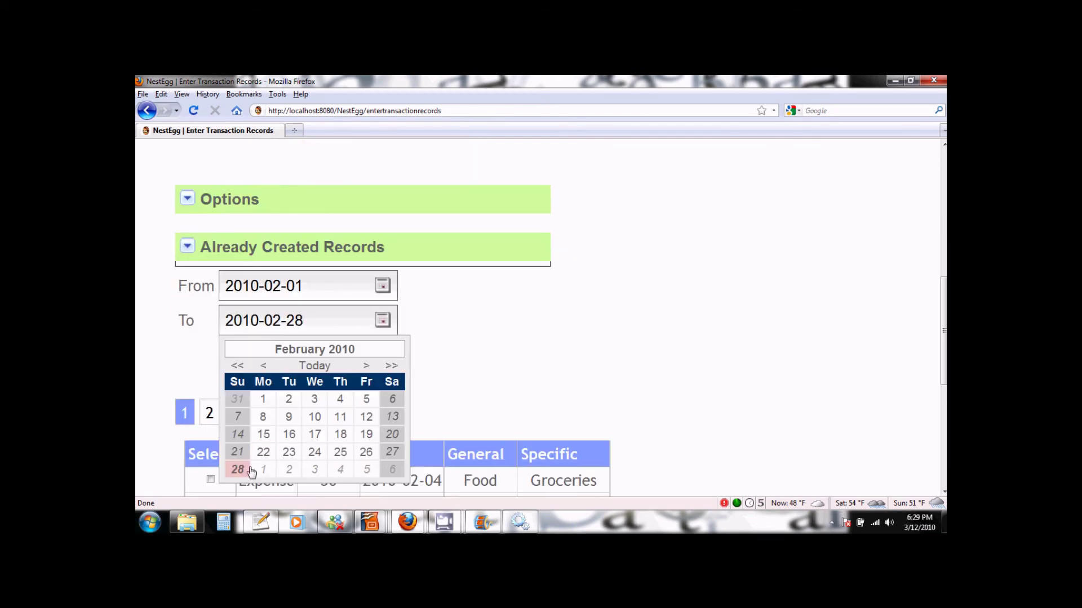
click(251, 471)
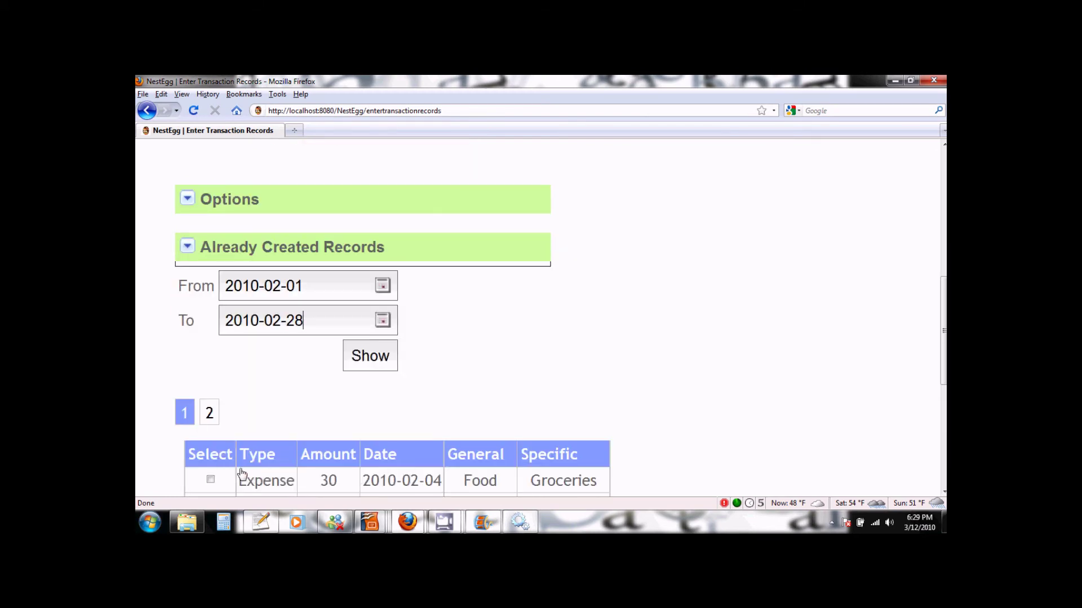
click(369, 356)
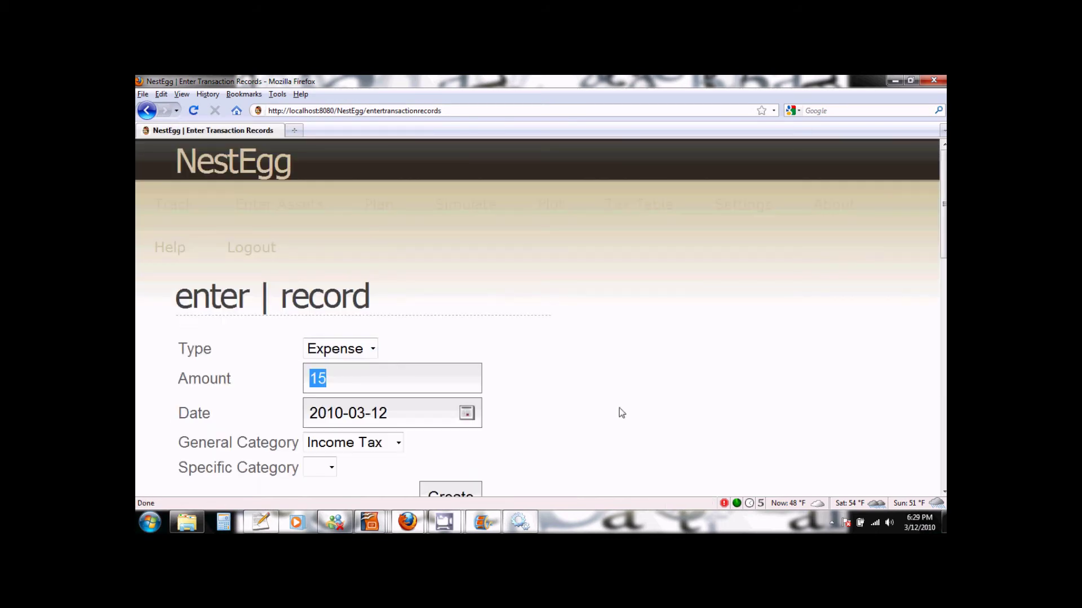
scroll(621, 413, down, 5)
scroll(621, 413, down, 5)
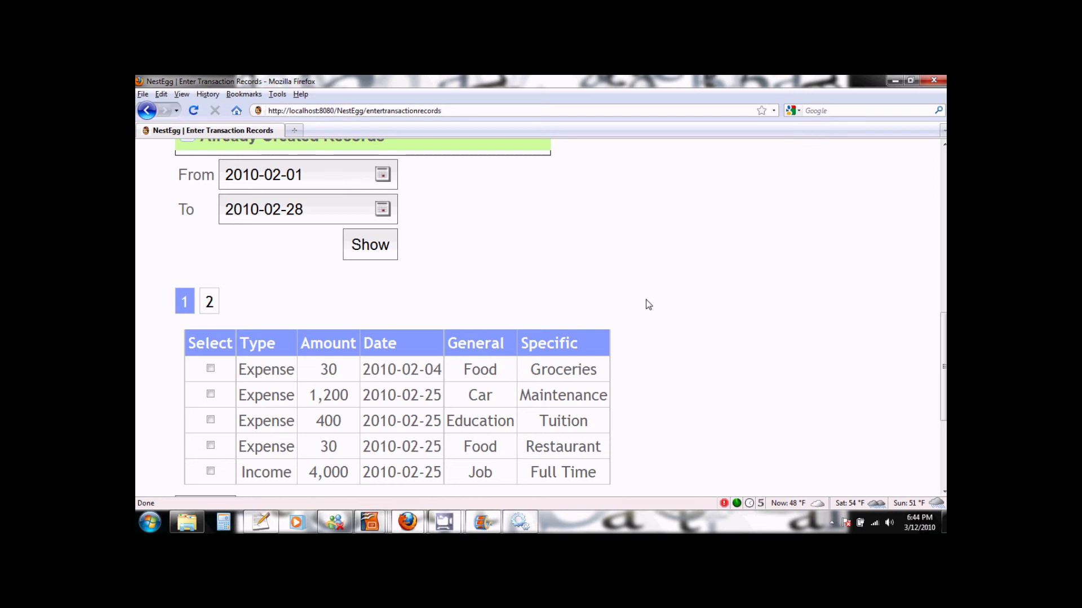
Open the Plot Records page from the record form's options
scroll(547, 288, up, 3)
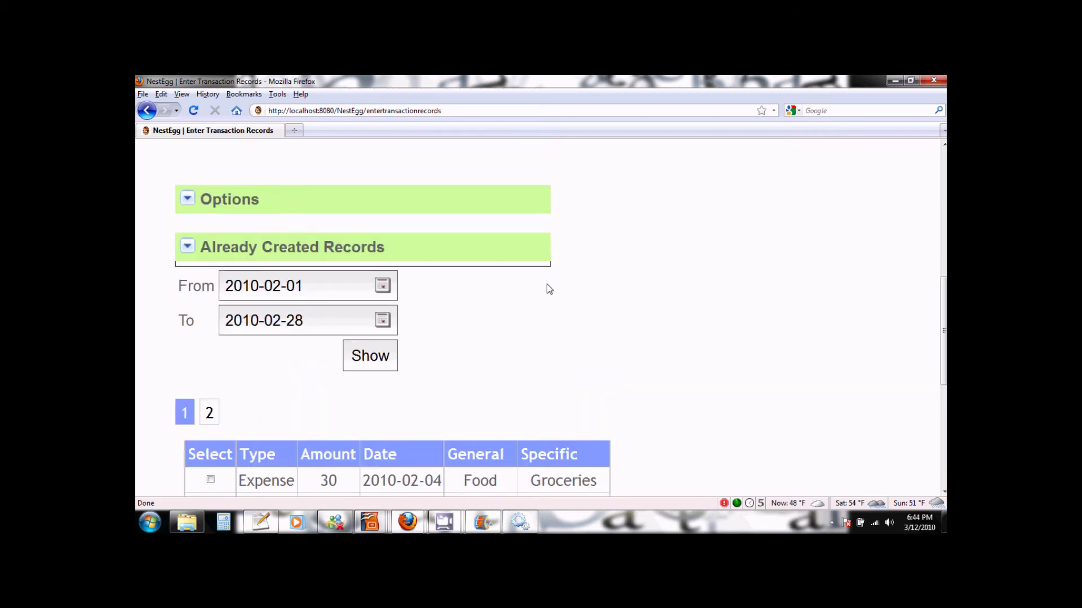
click(243, 208)
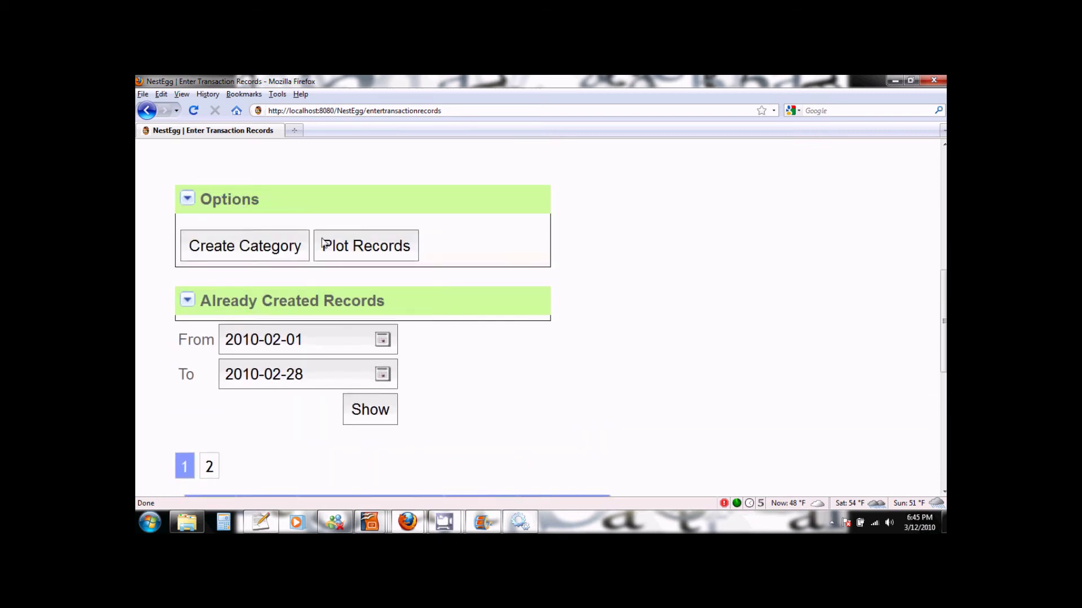
click(369, 251)
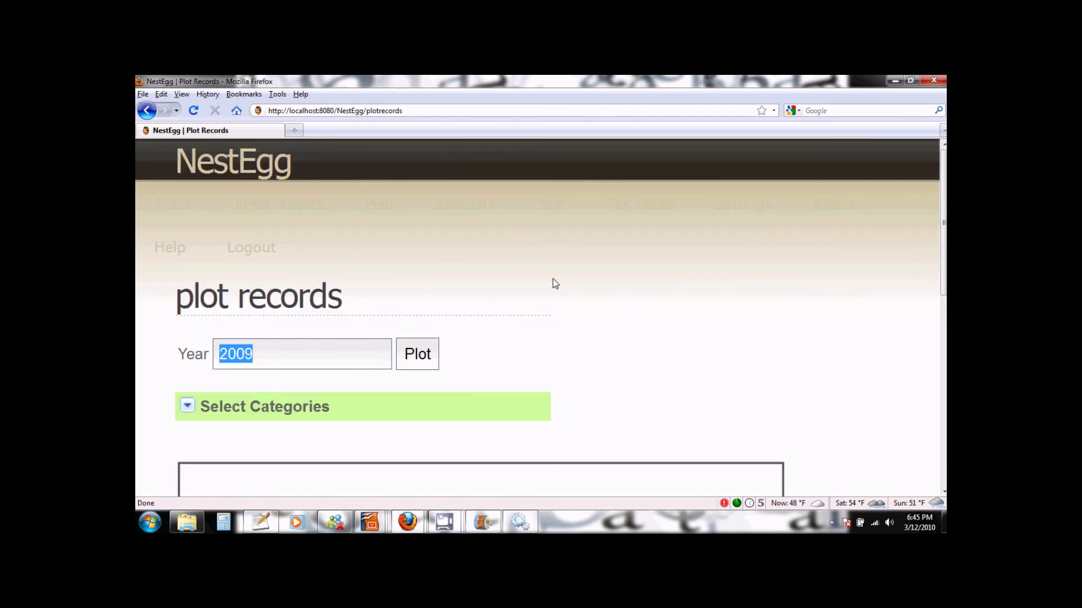
click(552, 284)
scroll(552, 284, down, 2)
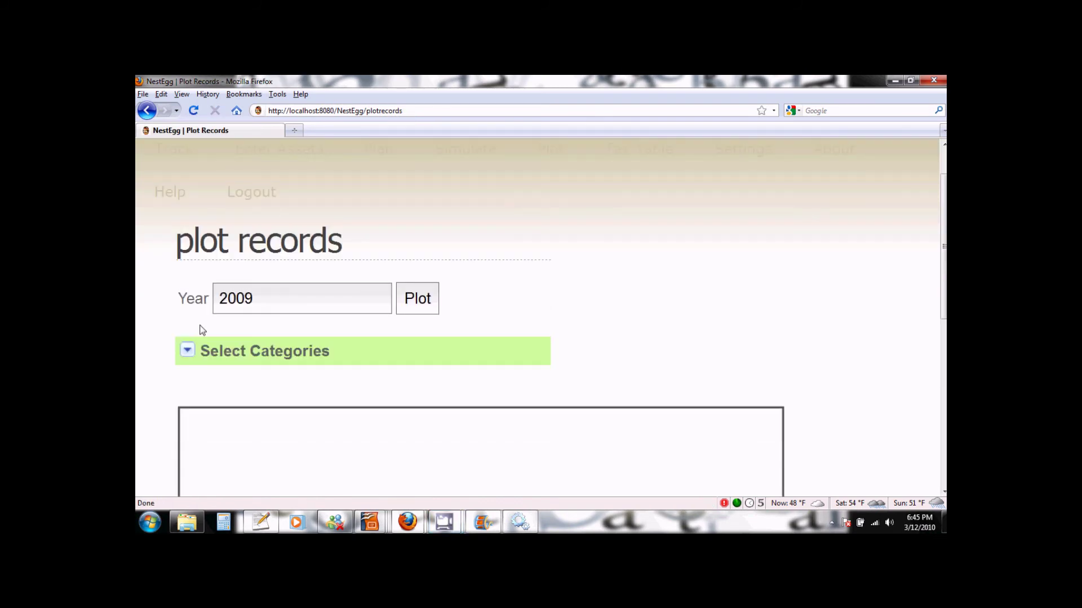
Keep 2009 as the plot year and expand the category selection to show the Income, Expense and Tax groups
click(204, 303)
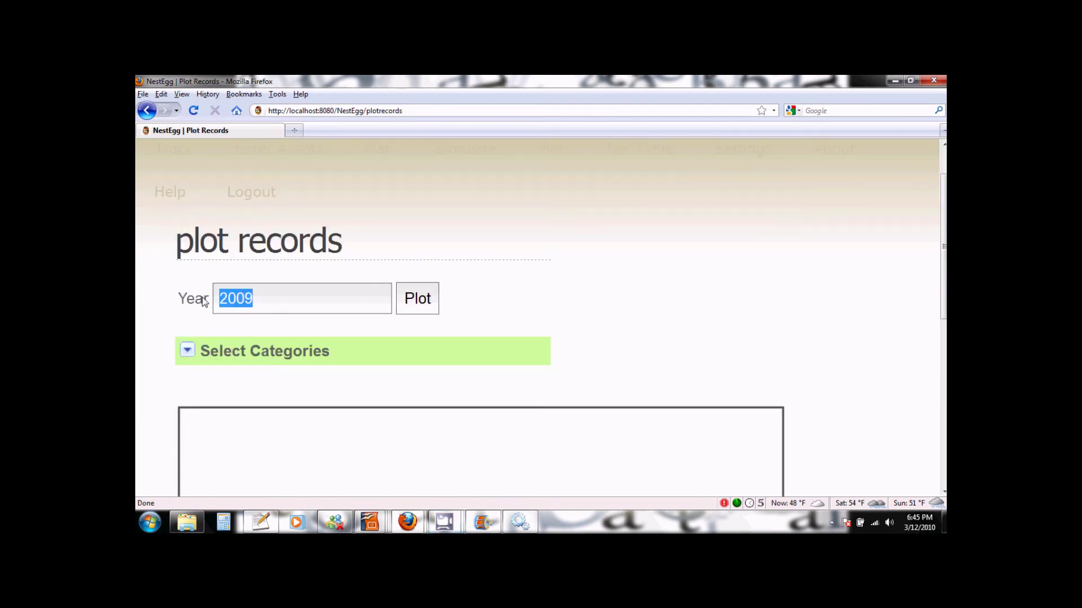
click(271, 296)
click(242, 321)
click(227, 357)
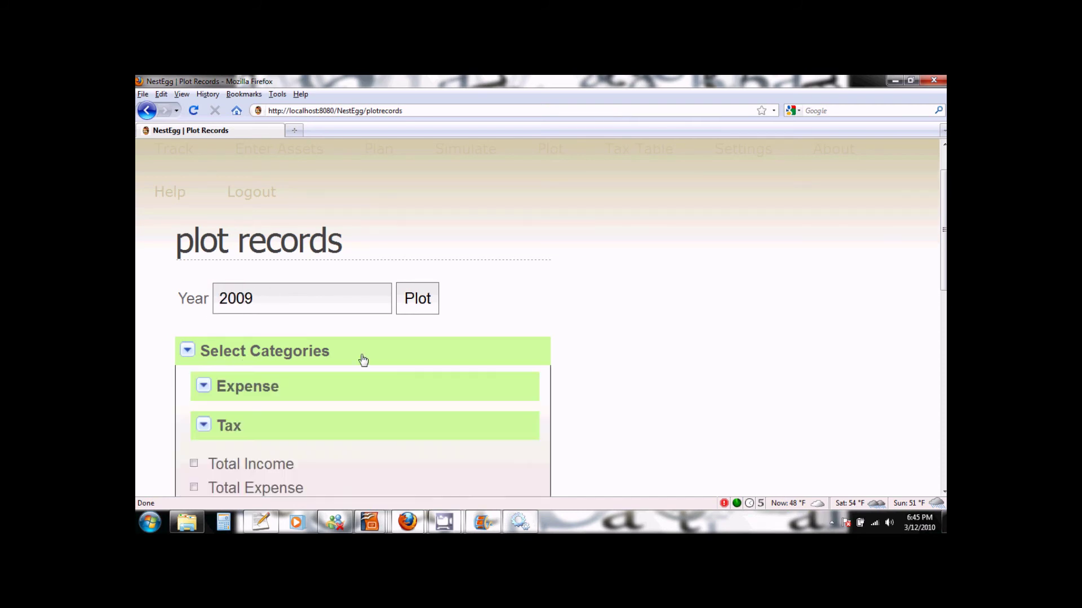
scroll(598, 347, down, 3)
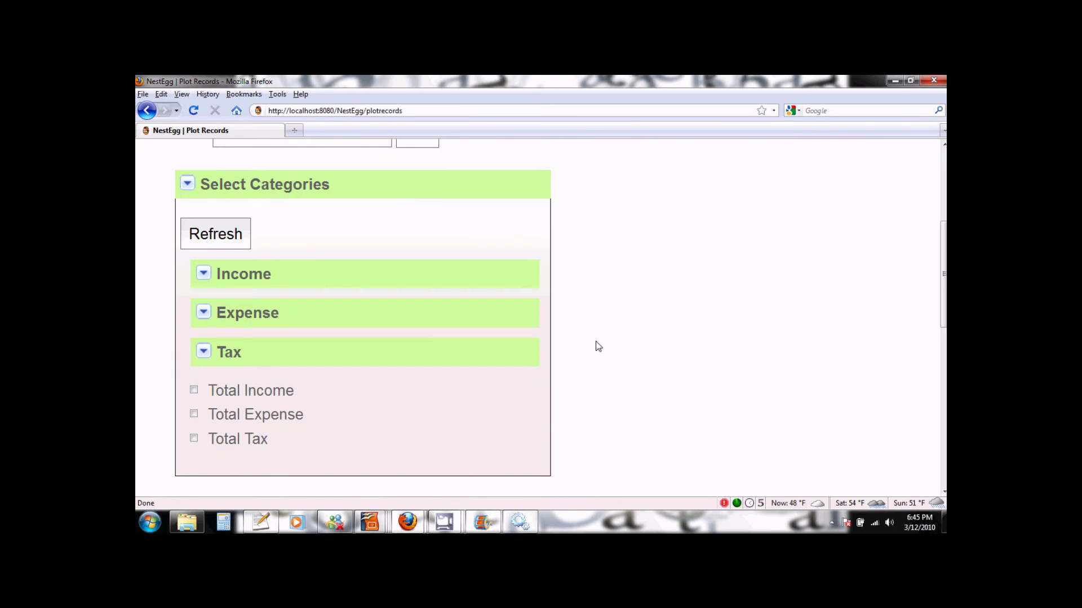
Plot the Total Expense category for 2009 and bring the resulting chart into view
click(194, 414)
scroll(738, 338, up, 2)
click(422, 243)
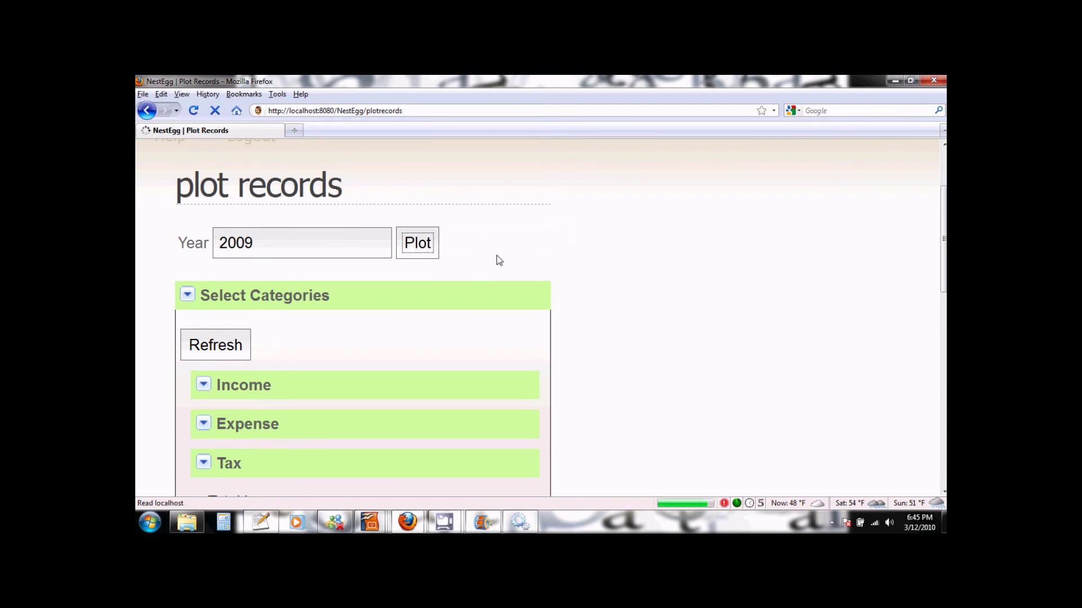
scroll(609, 270, down, 5)
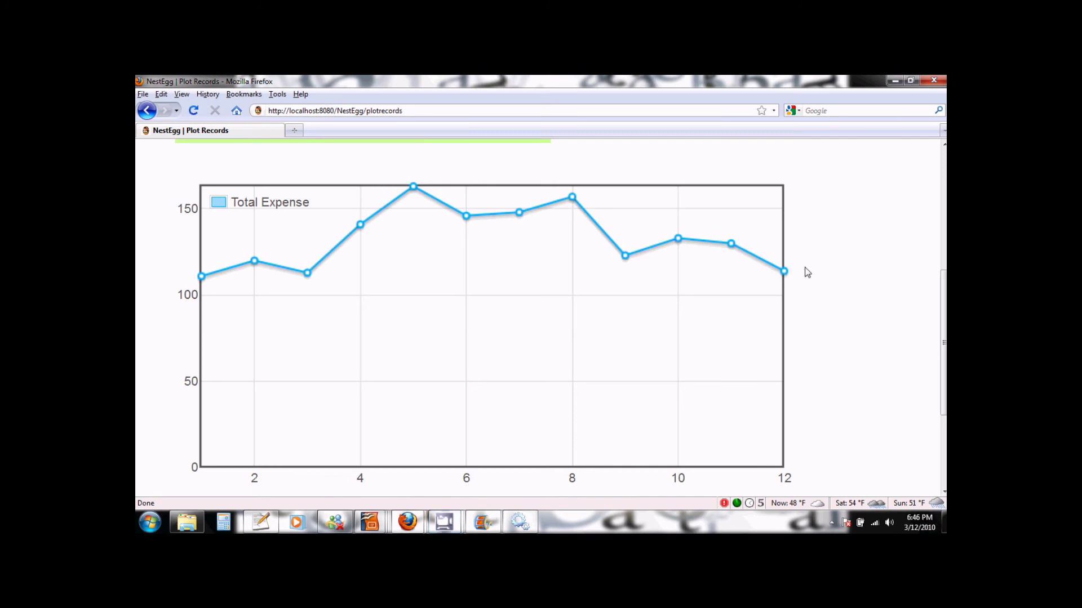
Reopen the category selection, deselect Total Expense and expand the Expense group to list its specific categories
scroll(802, 297, up, 5)
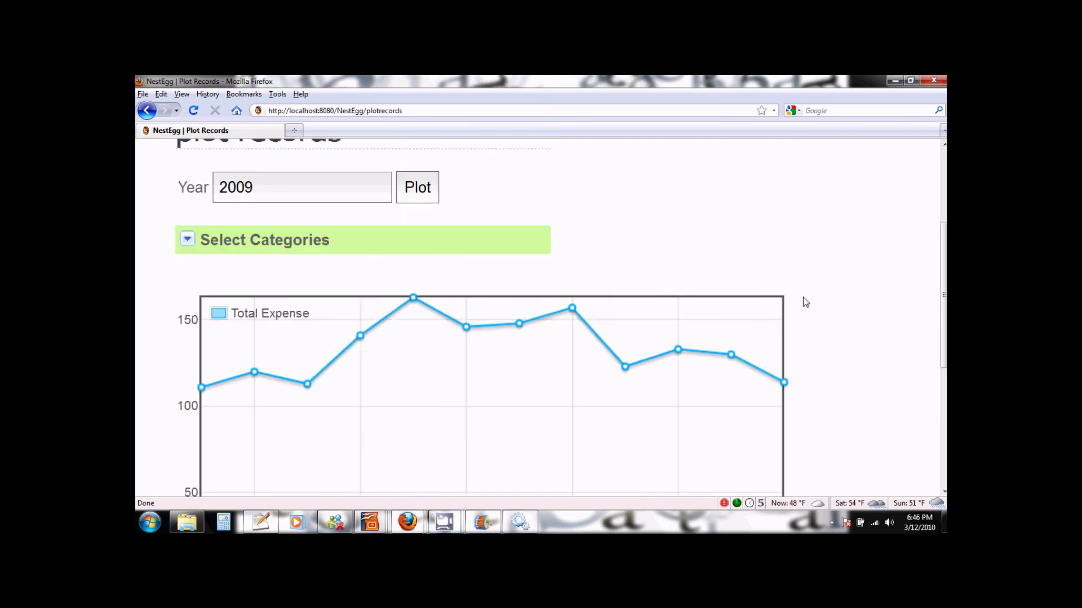
click(235, 356)
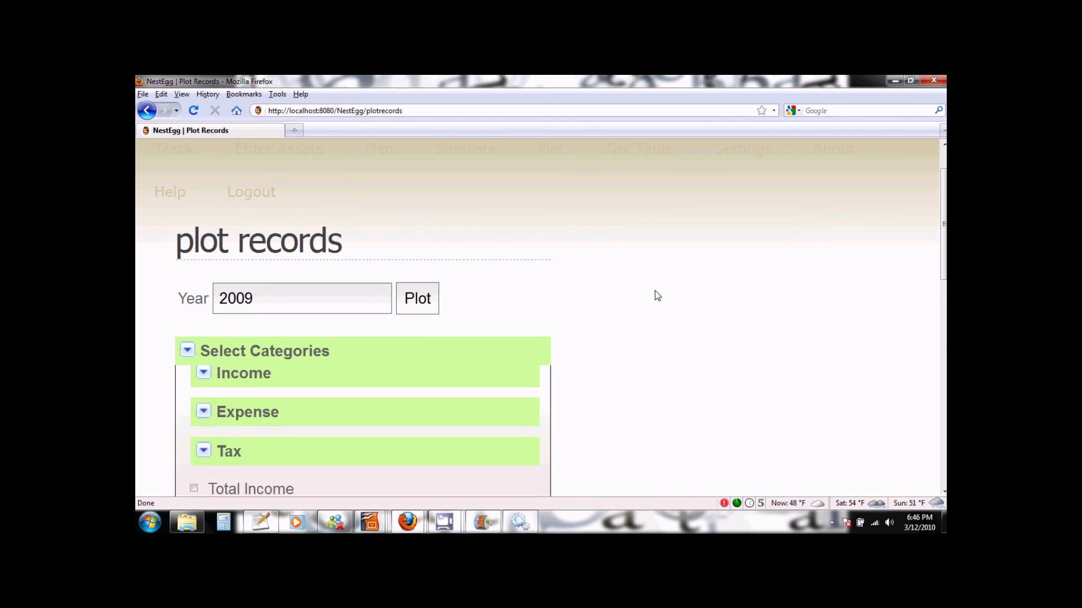
scroll(654, 294, down, 5)
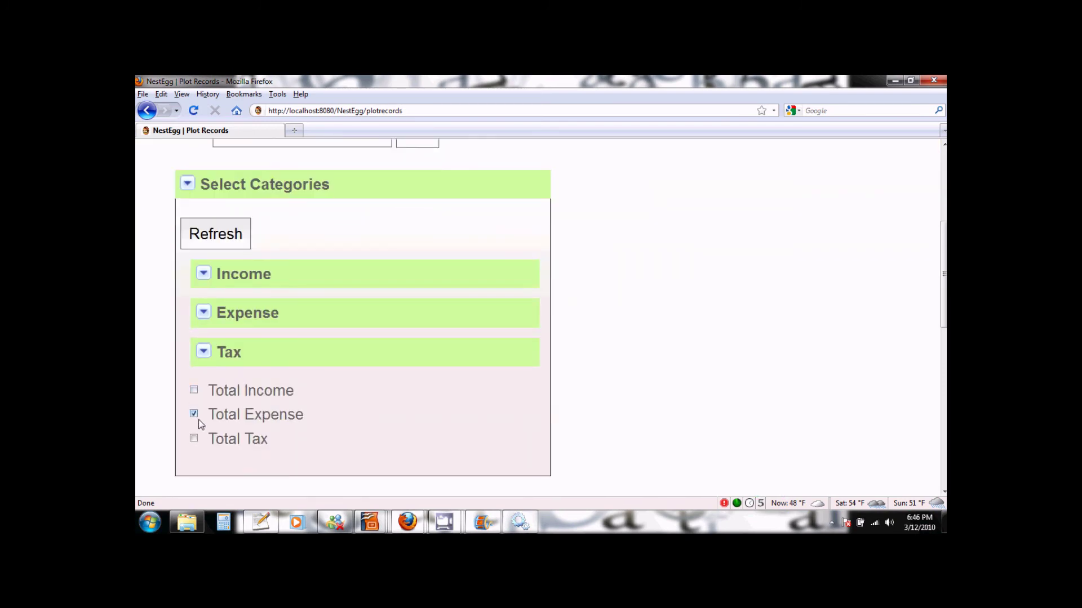
click(223, 312)
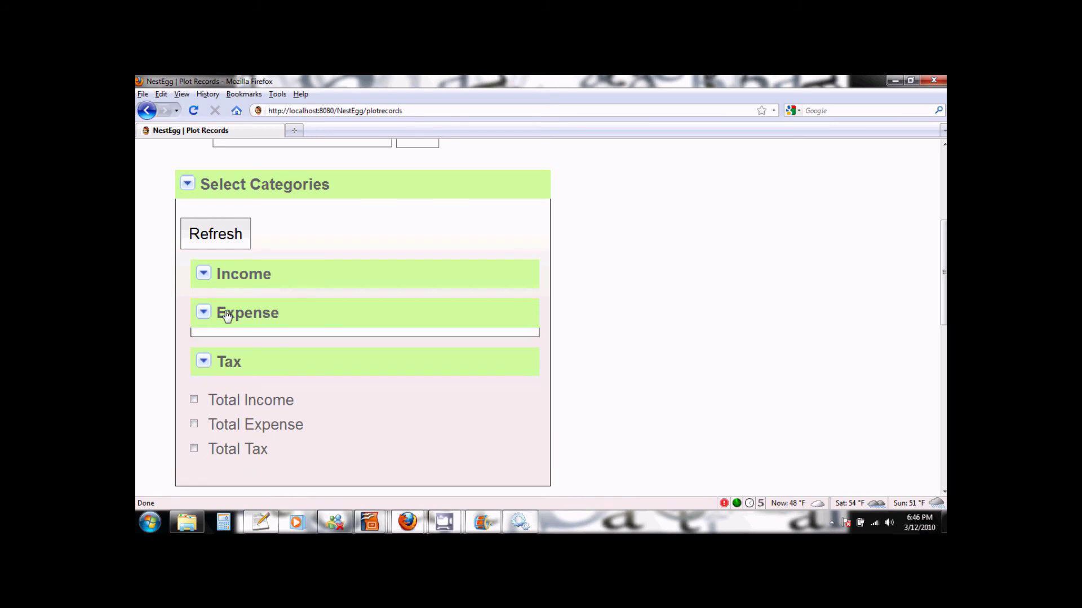
scroll(603, 336, down, 3)
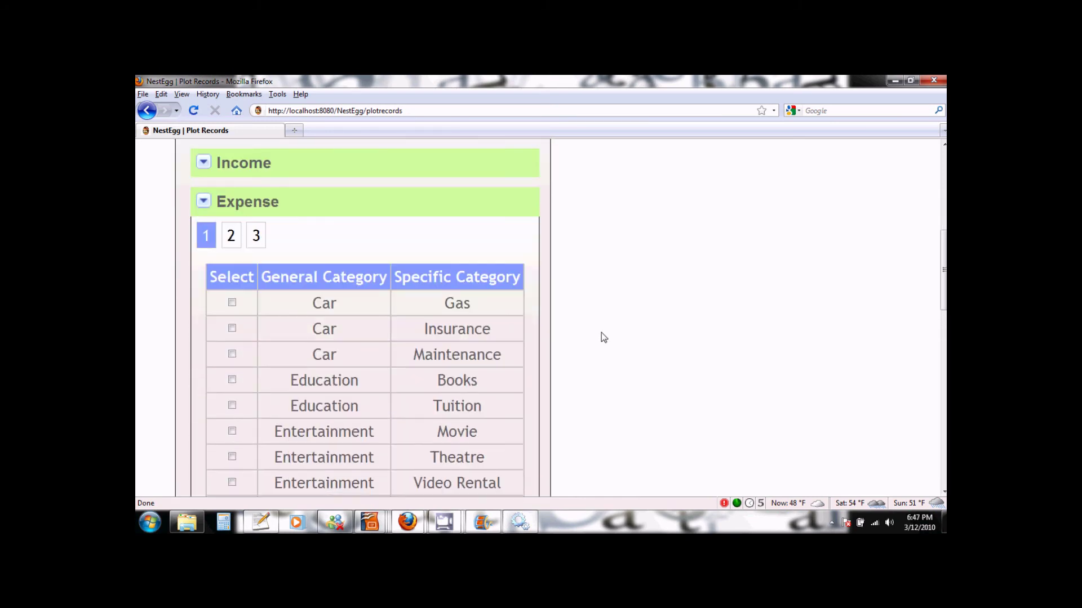
Select the Car Gas and Entertainment Movie expense categories and plot them for 2009
click(231, 303)
scroll(684, 355, down, 2)
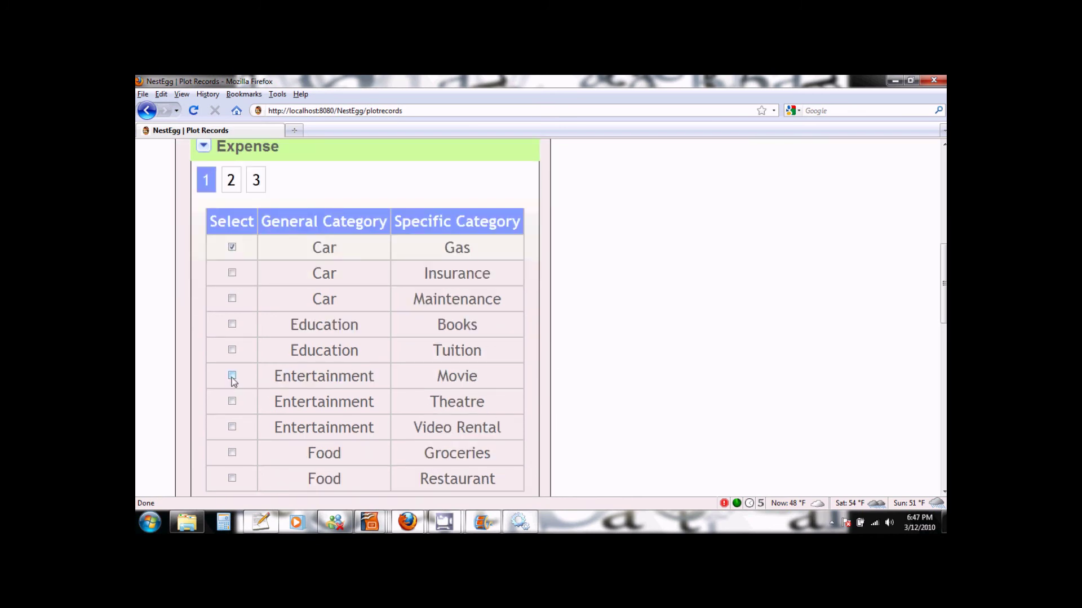
scroll(653, 366, up, 5)
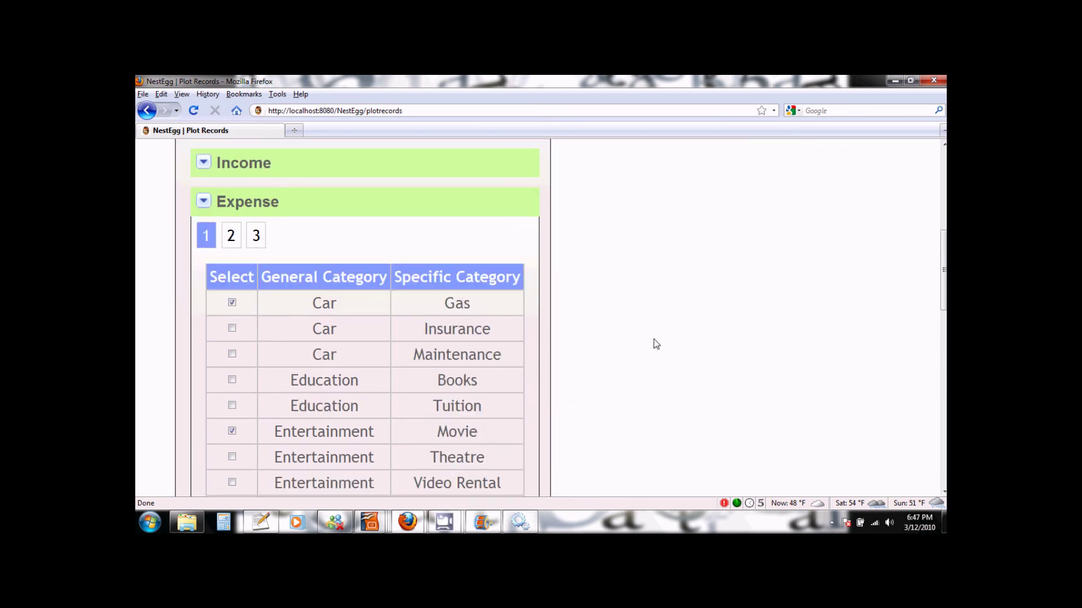
click(416, 187)
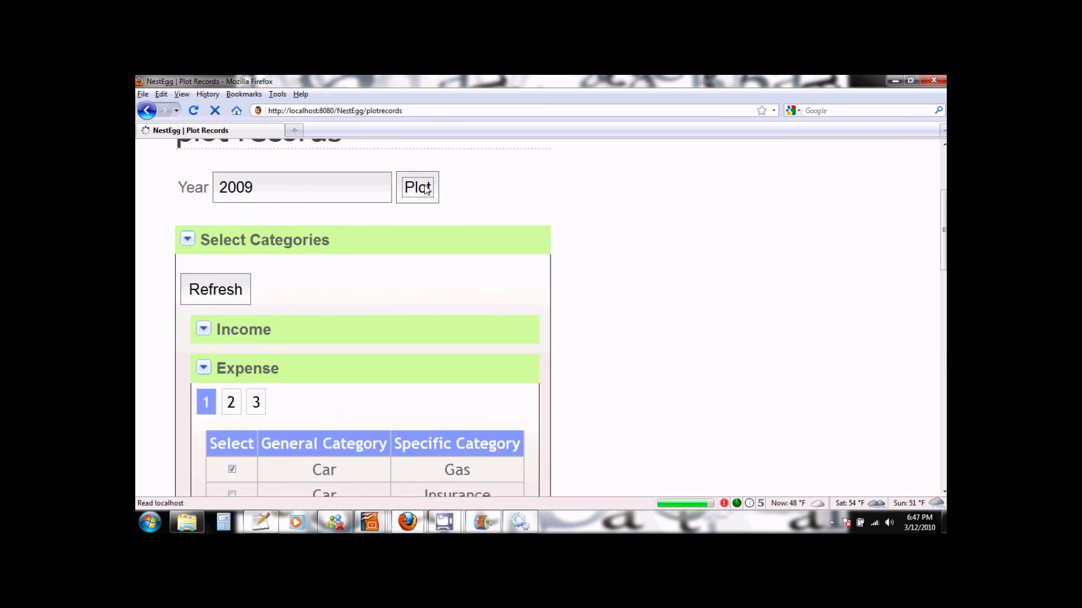
scroll(632, 233, down, 3)
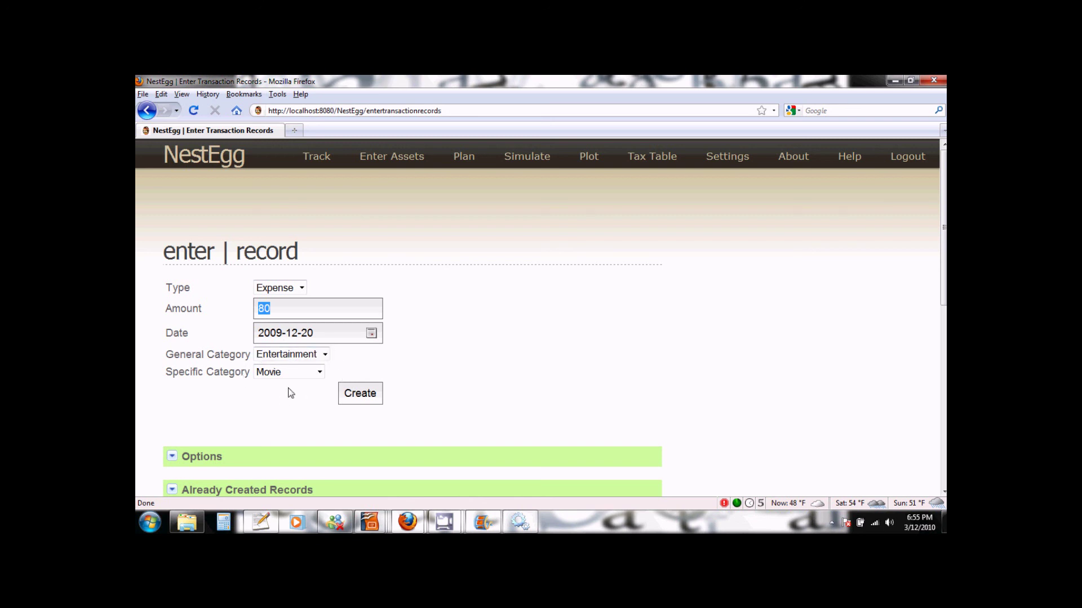
Expand the options of the record entry form and start creating a new category
scroll(290, 393, down, 1)
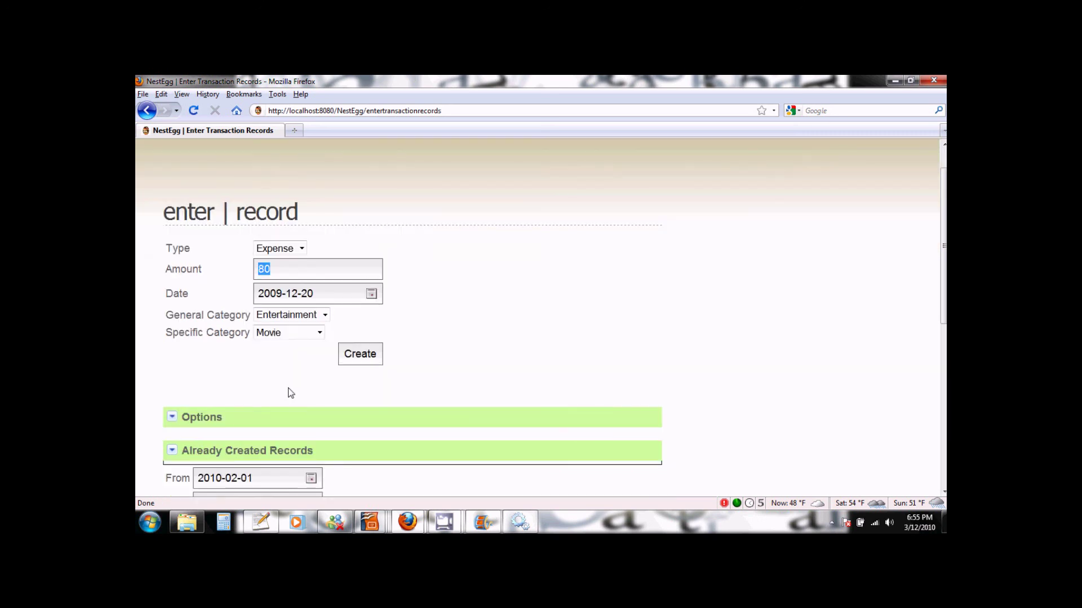
click(219, 421)
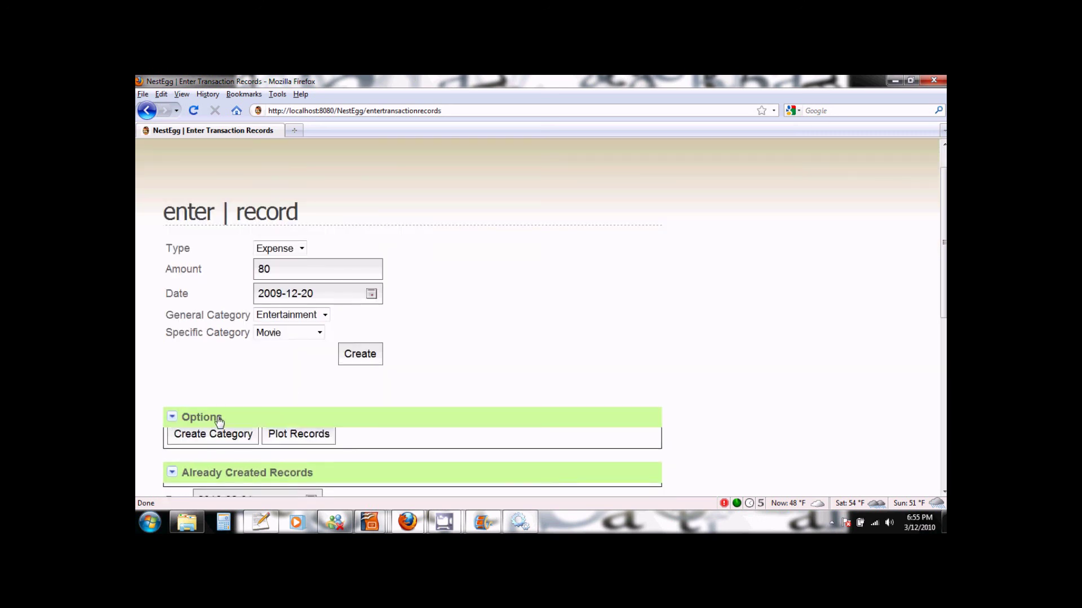
click(222, 457)
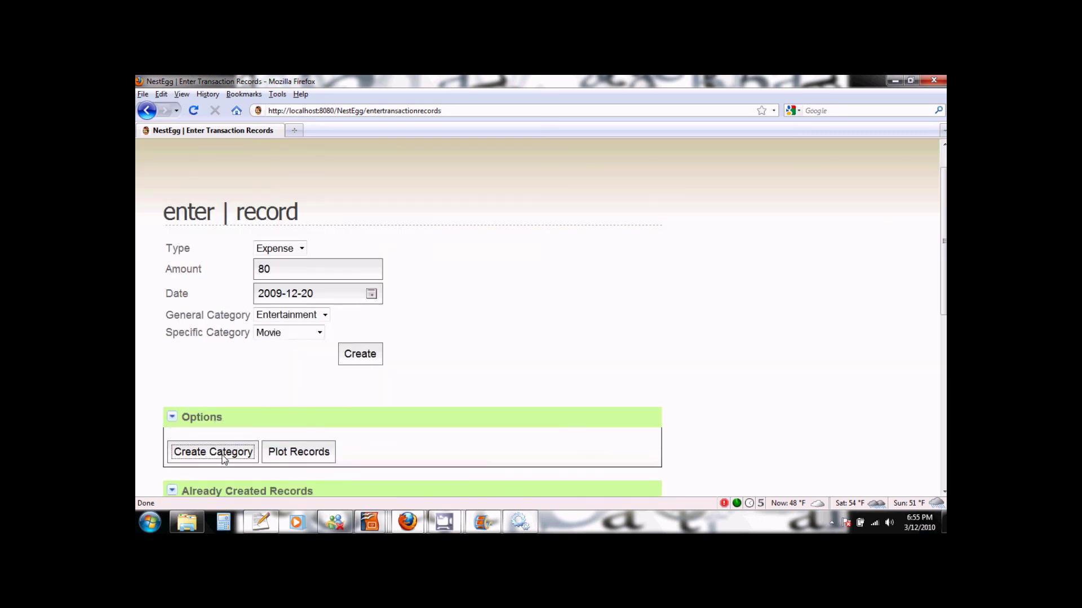